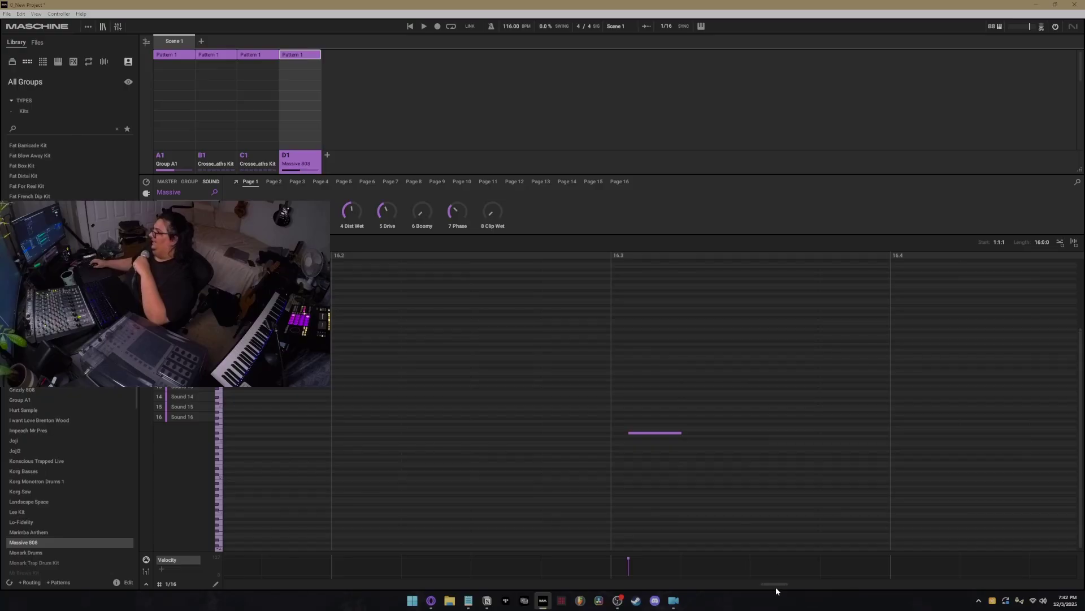
# Step: Delete the extra high-pitched notes in bars 9 to 16 of the Massive 808 pattern
pyautogui.moveTo(776, 585); pyautogui.dragTo(220, 178)
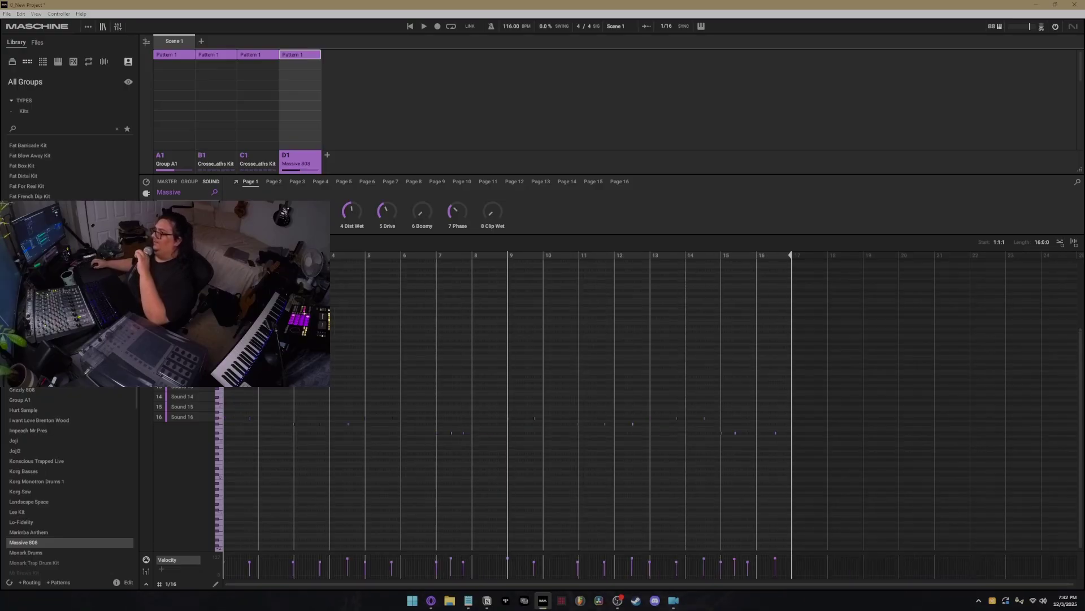
pyautogui.click(224, 256)
pyautogui.click(509, 257)
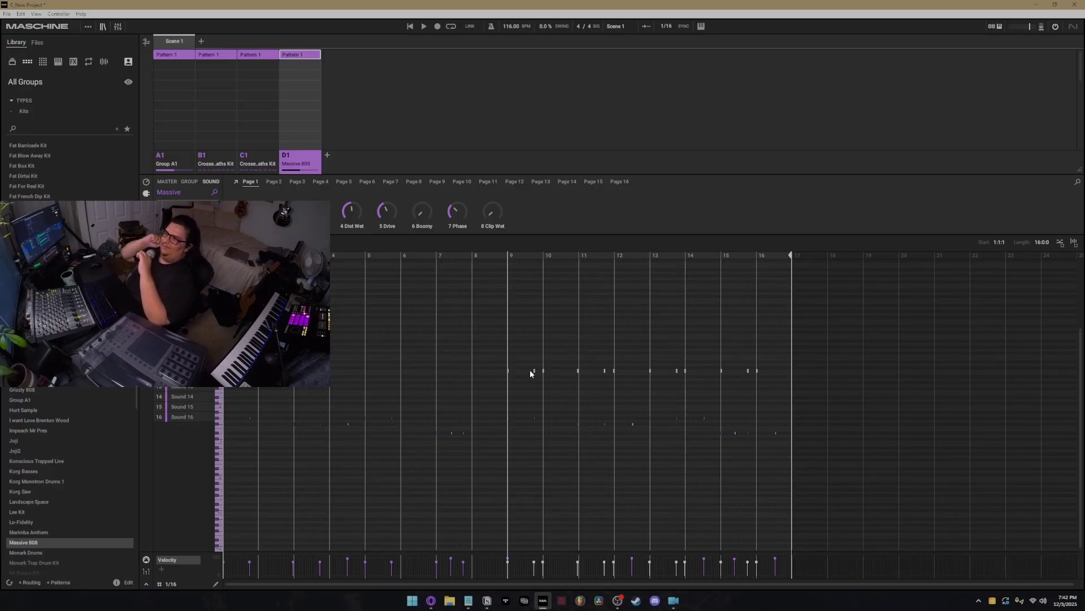
pyautogui.press('Delete')
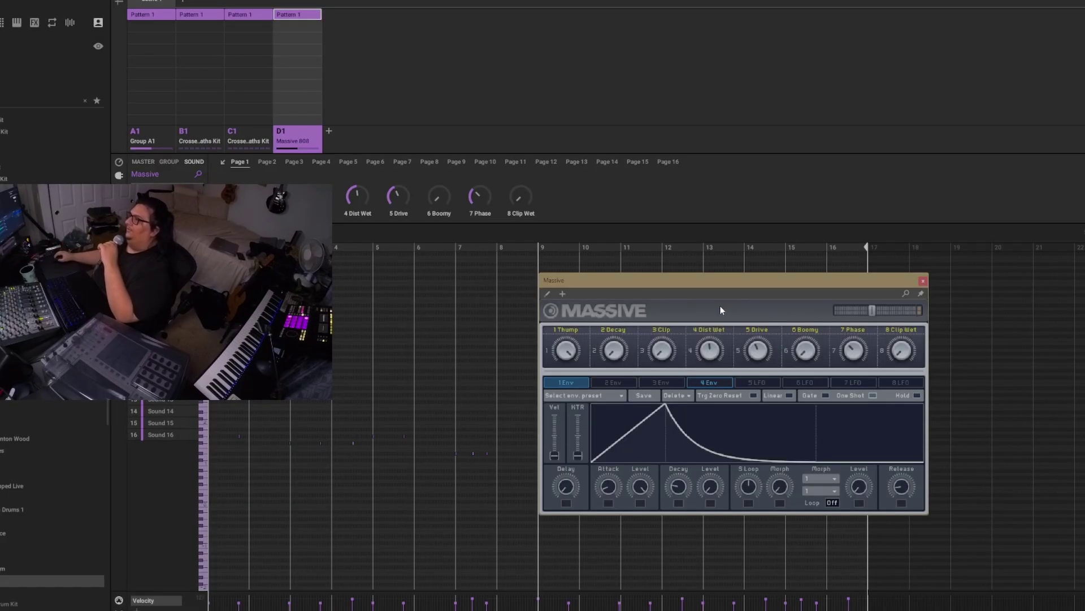
# Step: Expand the Massive plug-in to its full synth view and move its window so all its controls fit on screen
pyautogui.moveTo(706, 279); pyautogui.dragTo(678, 158)
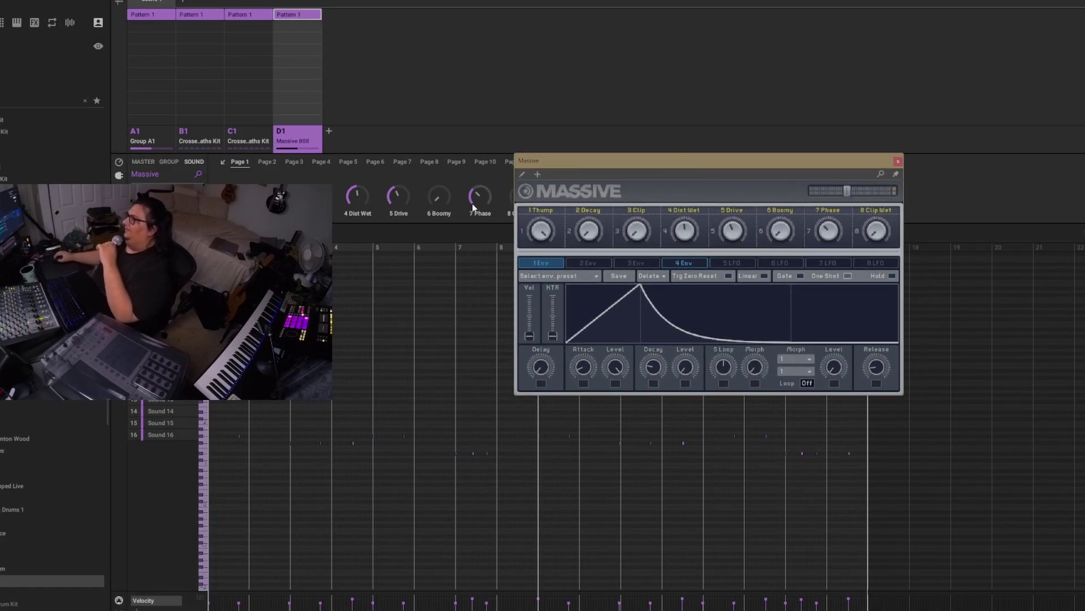
pyautogui.click(523, 175)
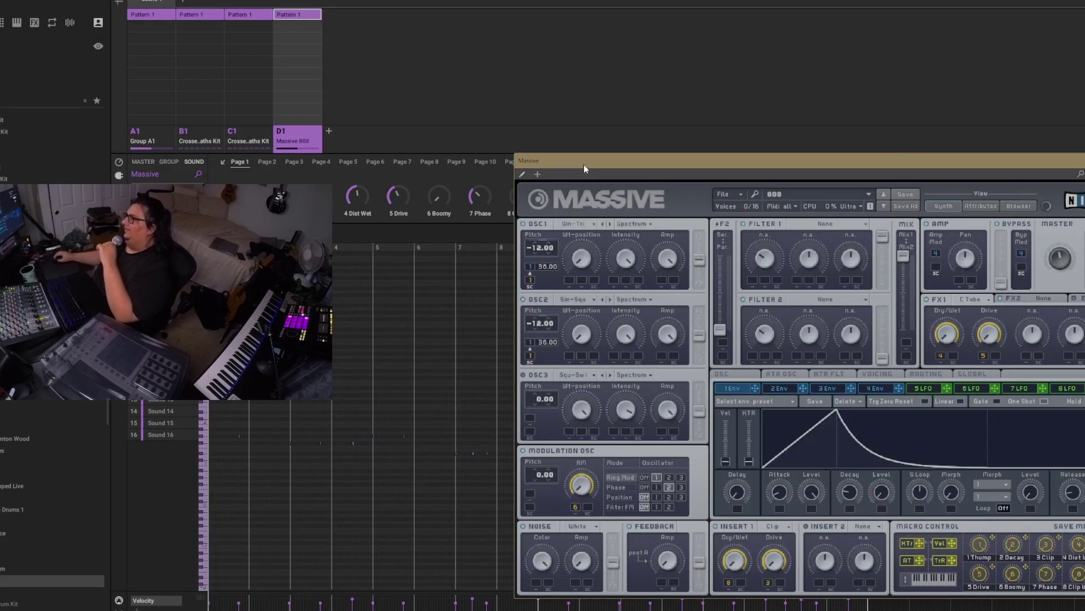
pyautogui.moveTo(584, 164); pyautogui.dragTo(562, 84)
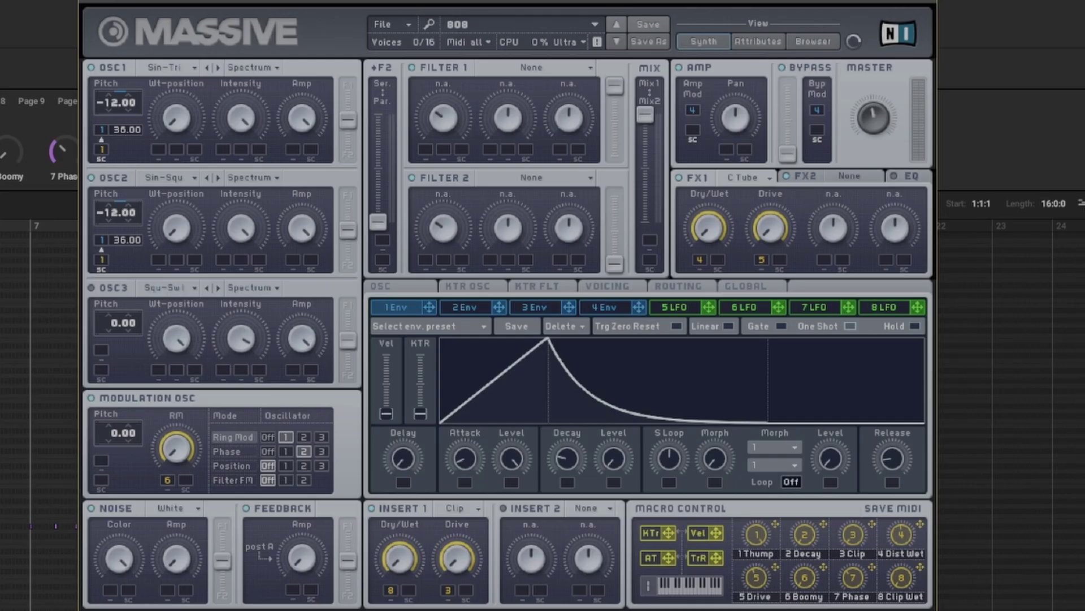
# Step: Examine the 808 patch's envelopes 4 and 1, its Modulation Osc phase setting and the FX1 effect type
pyautogui.click(613, 308)
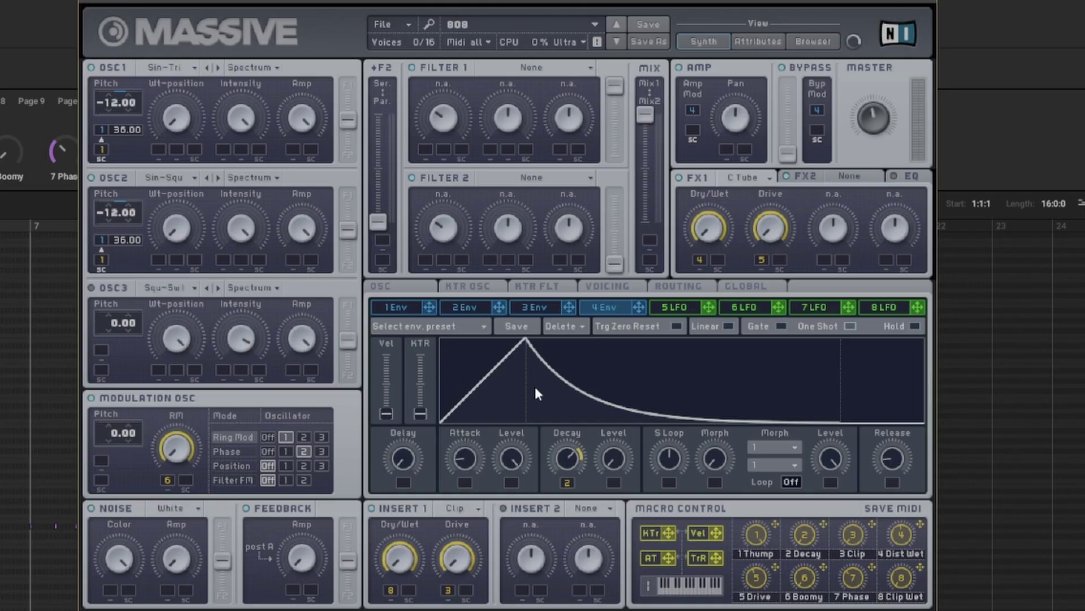
pyautogui.click(396, 310)
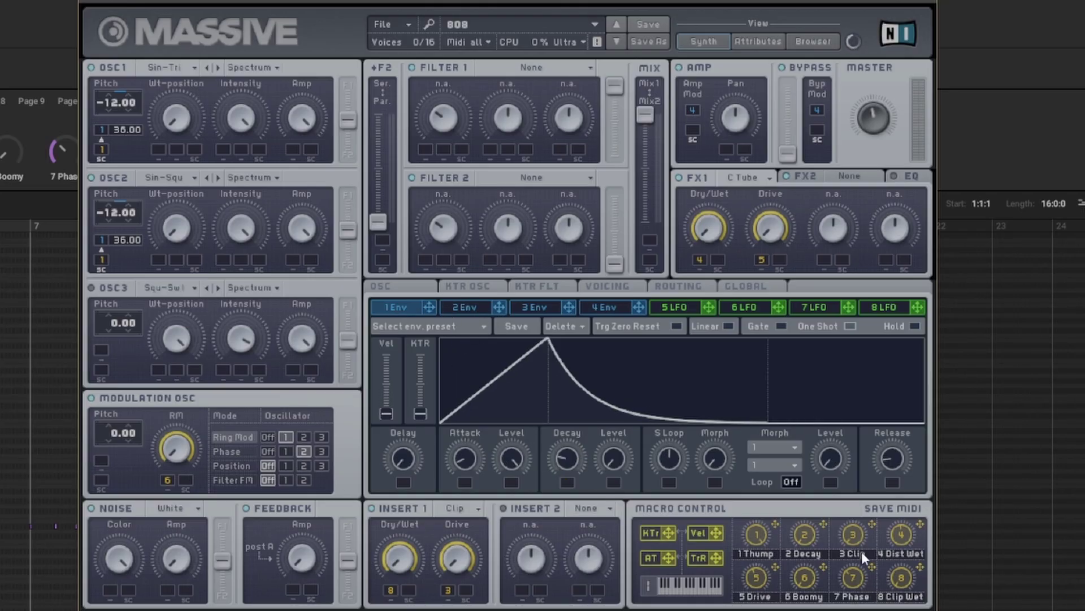
pyautogui.click(268, 479)
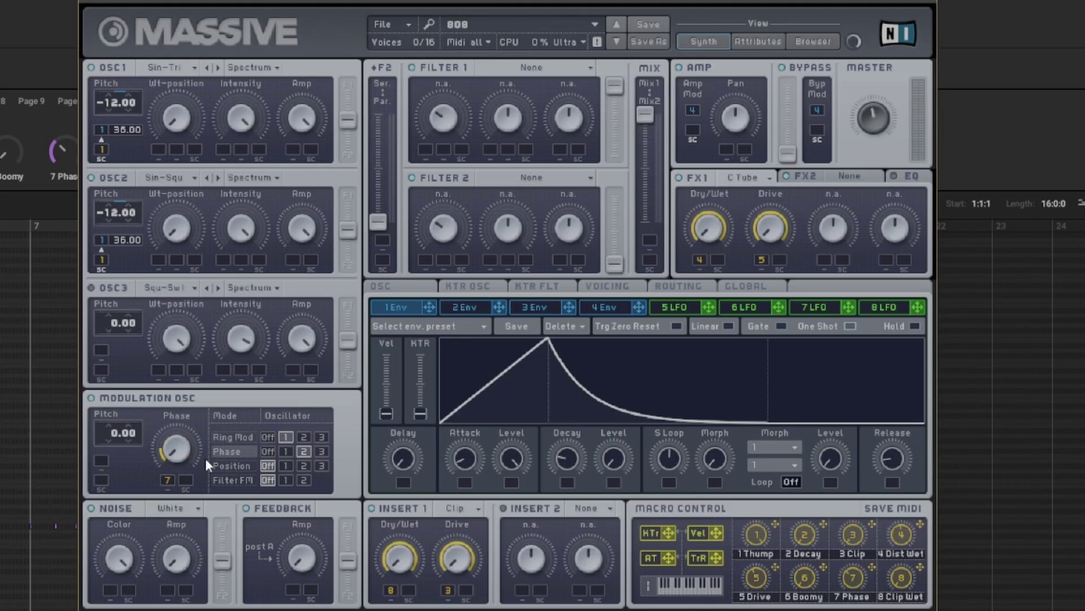
pyautogui.click(247, 451)
pyautogui.click(761, 176)
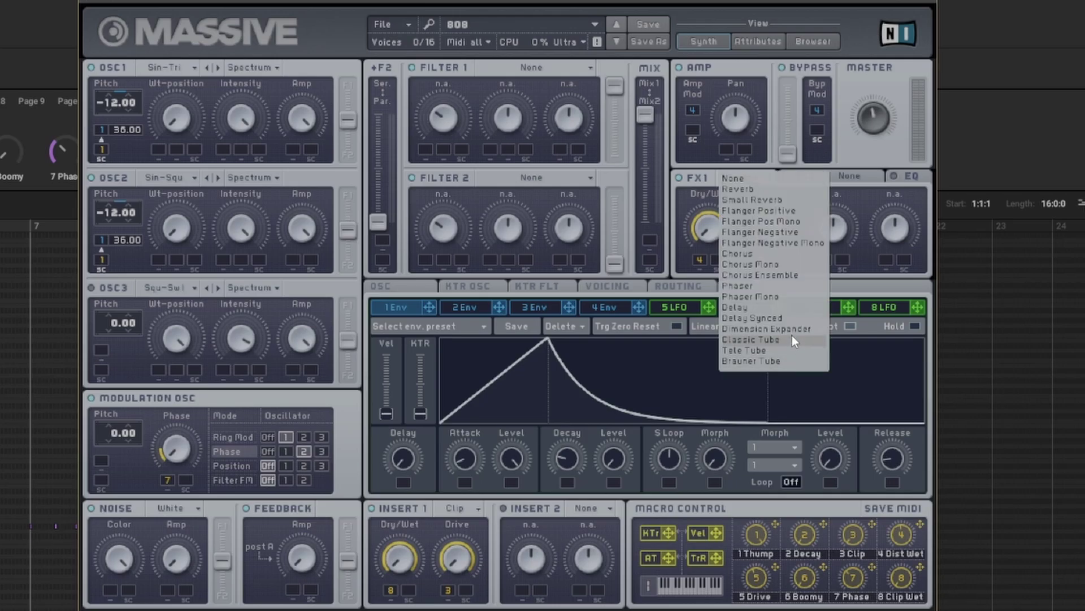
pyautogui.click(870, 208)
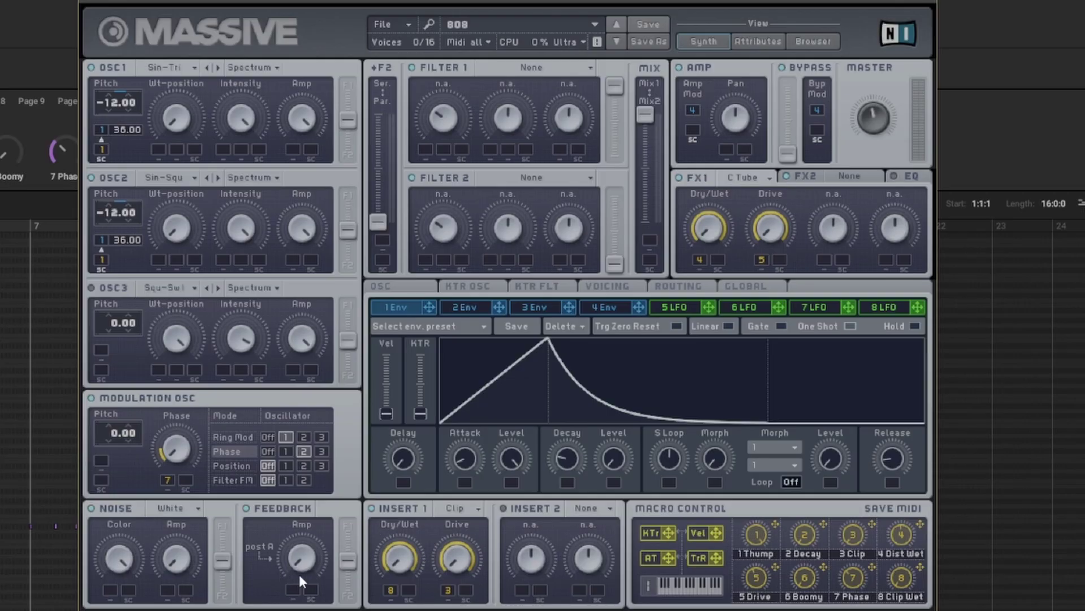
# Step: Compare the curves of envelopes 1 to 4 in the 808 patch
pyautogui.click(465, 307)
pyautogui.click(535, 307)
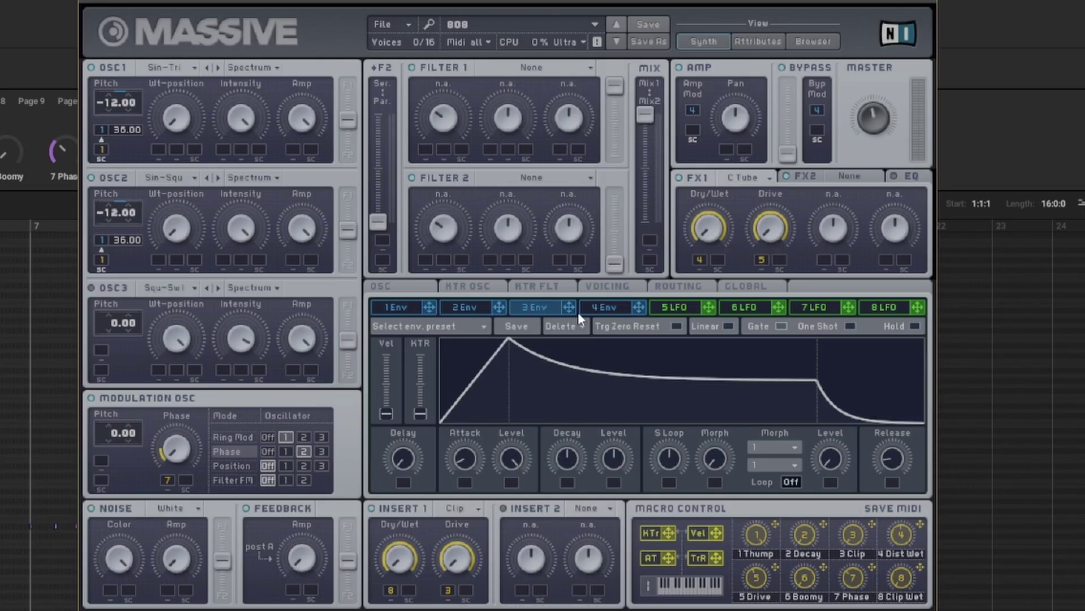
pyautogui.click(604, 307)
pyautogui.click(409, 312)
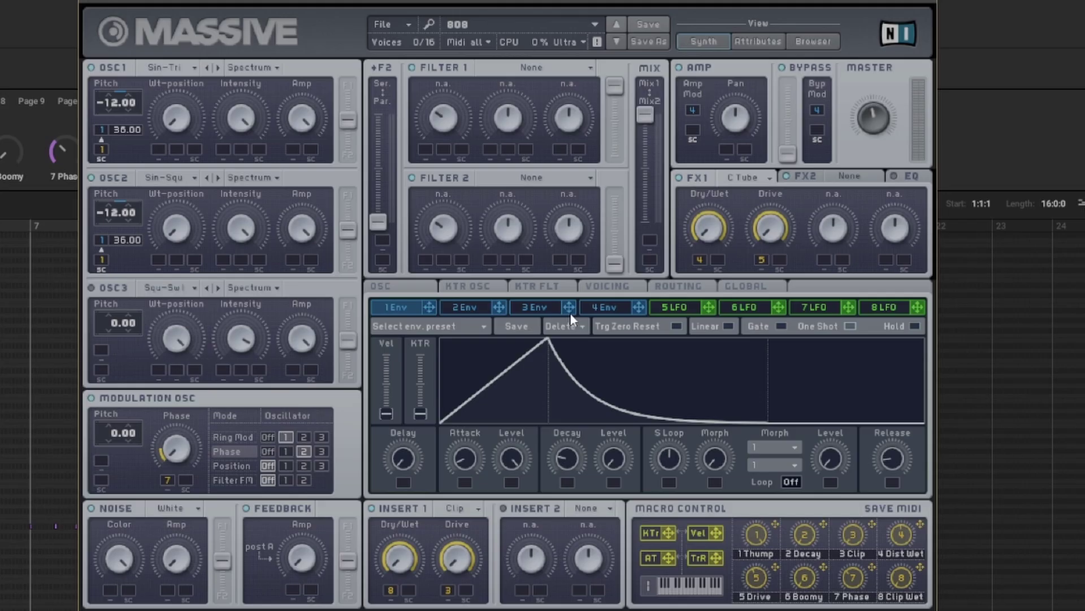
pyautogui.click(604, 307)
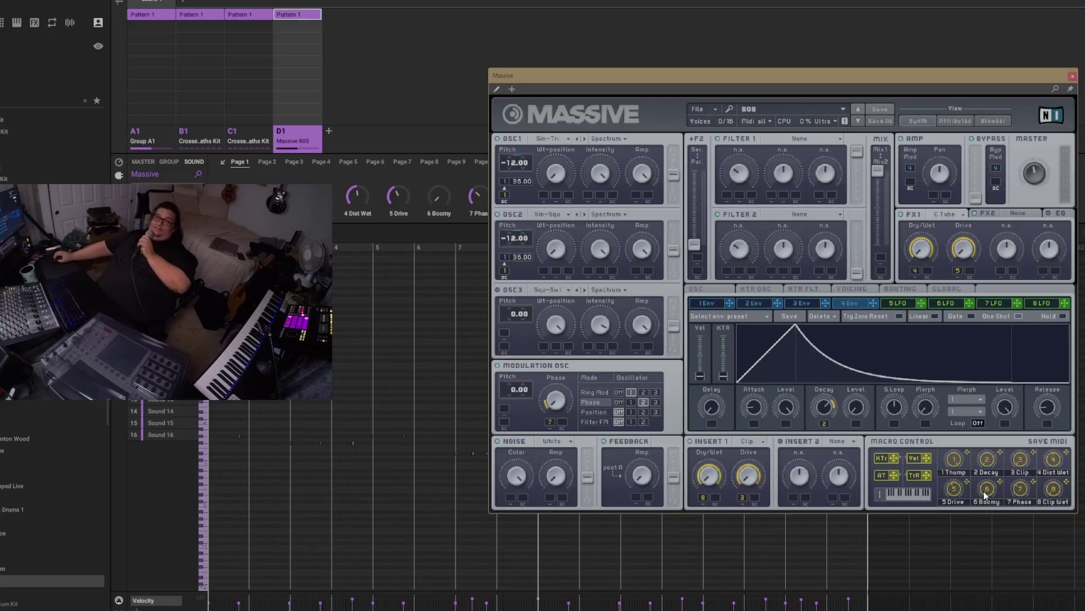
# Step: Review the 808 patch's oscillator, key tracking, voicing, routing and global settings
pyautogui.click(719, 290)
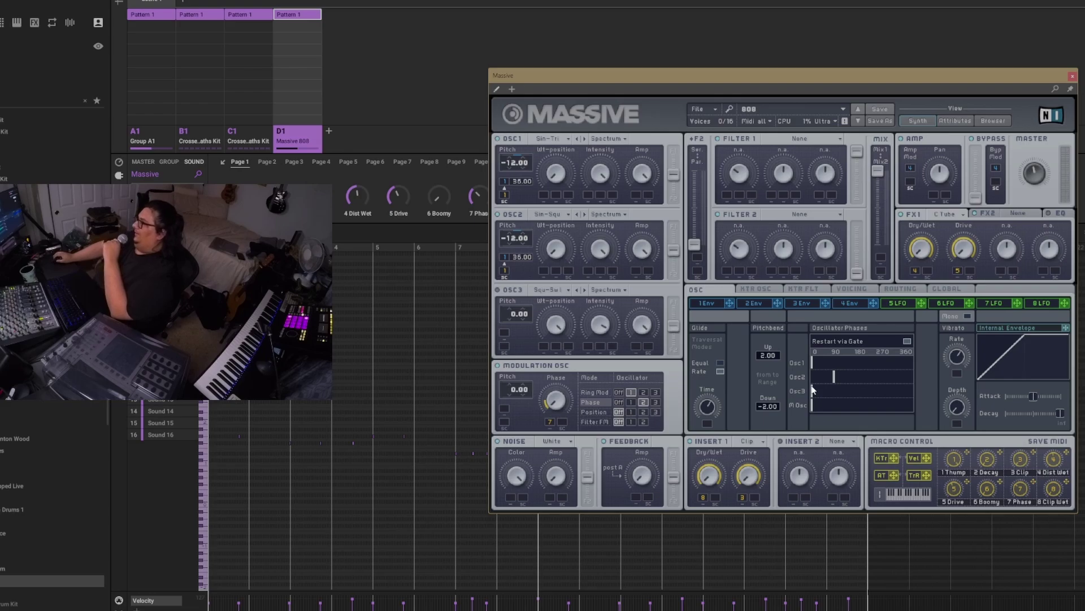
pyautogui.click(763, 290)
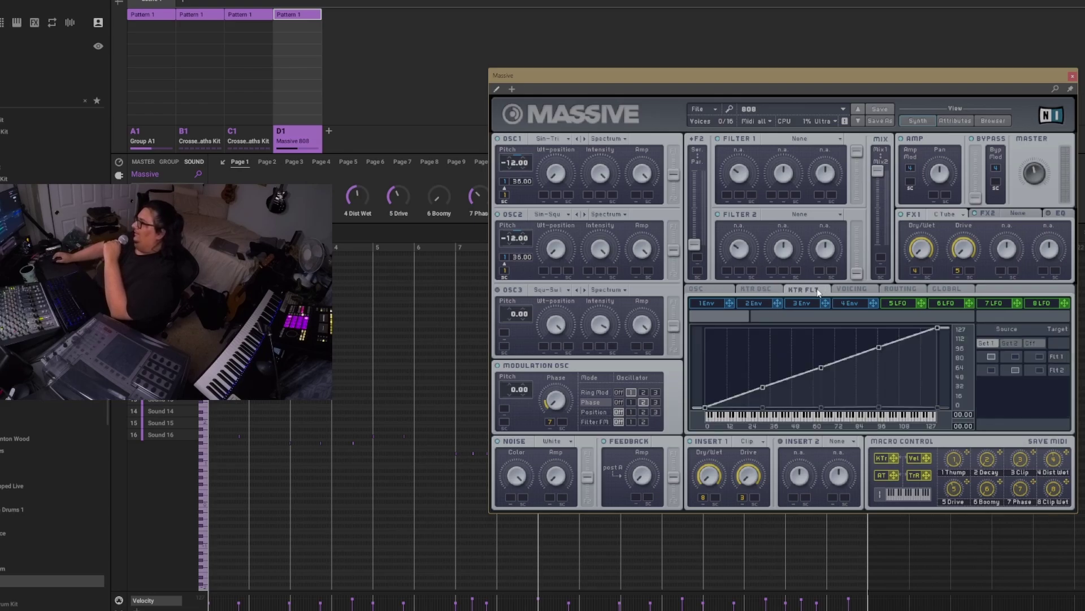
pyautogui.click(867, 290)
pyautogui.click(900, 289)
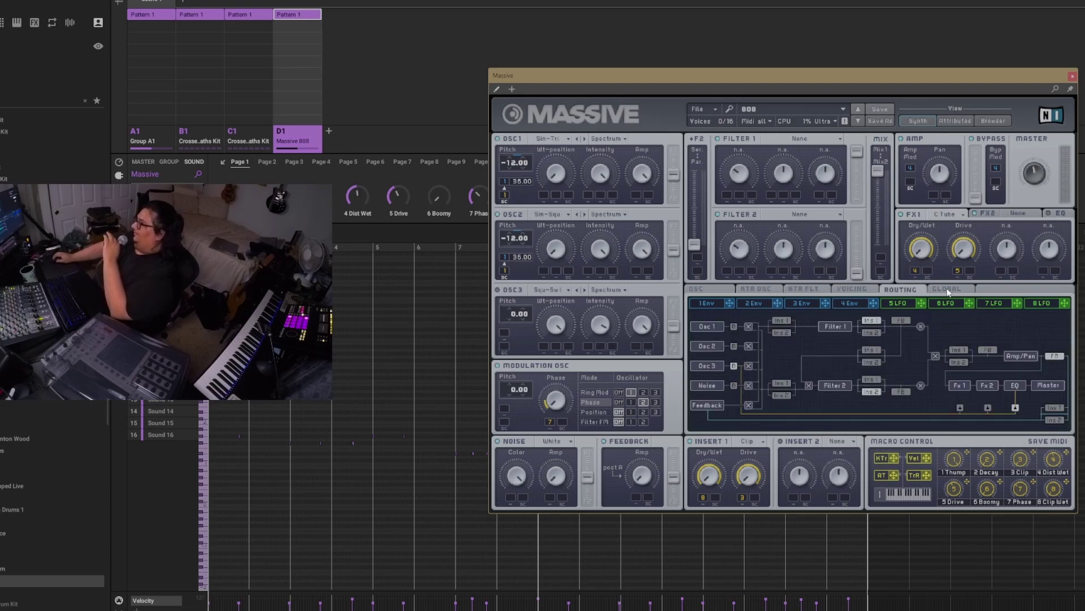
pyautogui.click(947, 288)
pyautogui.click(852, 290)
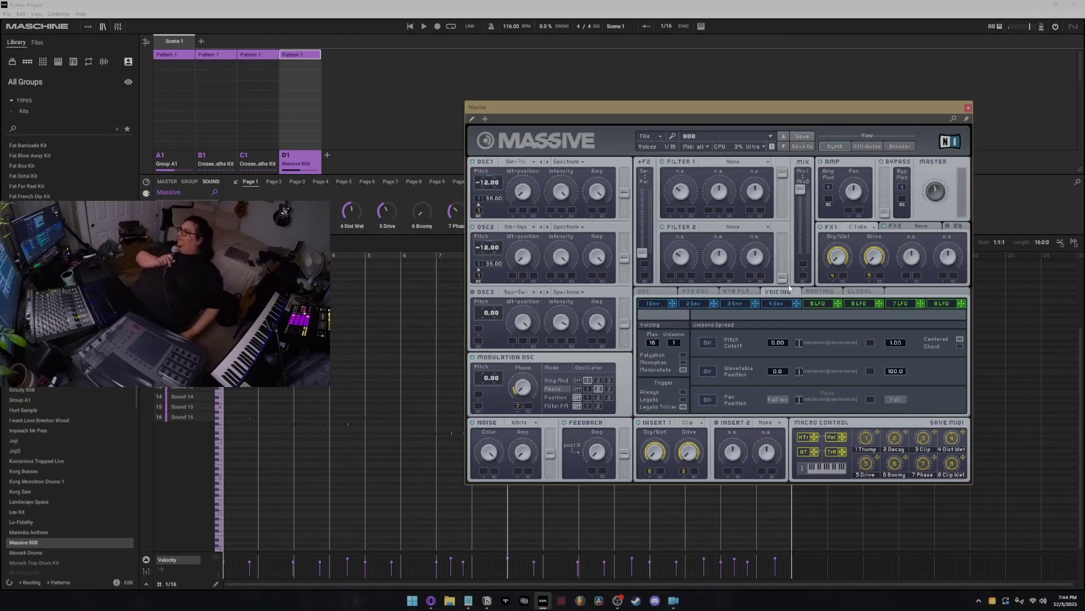
# Step: On the sampler sound's EQ, lower the low frequency, set the high frequency to about 109 Hz, boost the low gain and cut the high gain
pyautogui.click(310, 38)
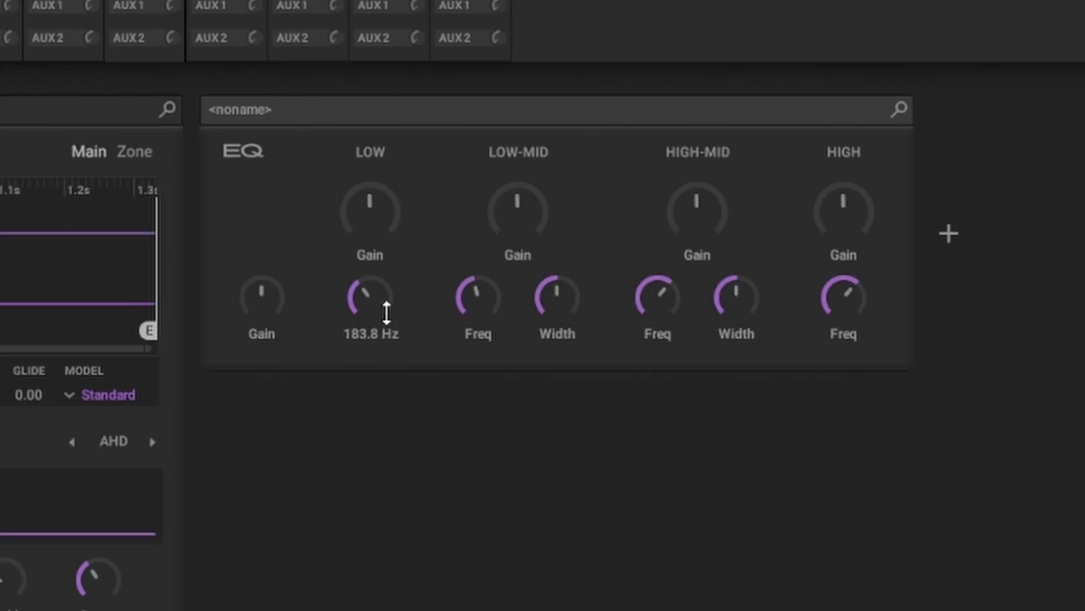
pyautogui.moveTo(385, 311); pyautogui.dragTo(388, 342)
pyautogui.moveTo(844, 314); pyautogui.dragTo(850, 441)
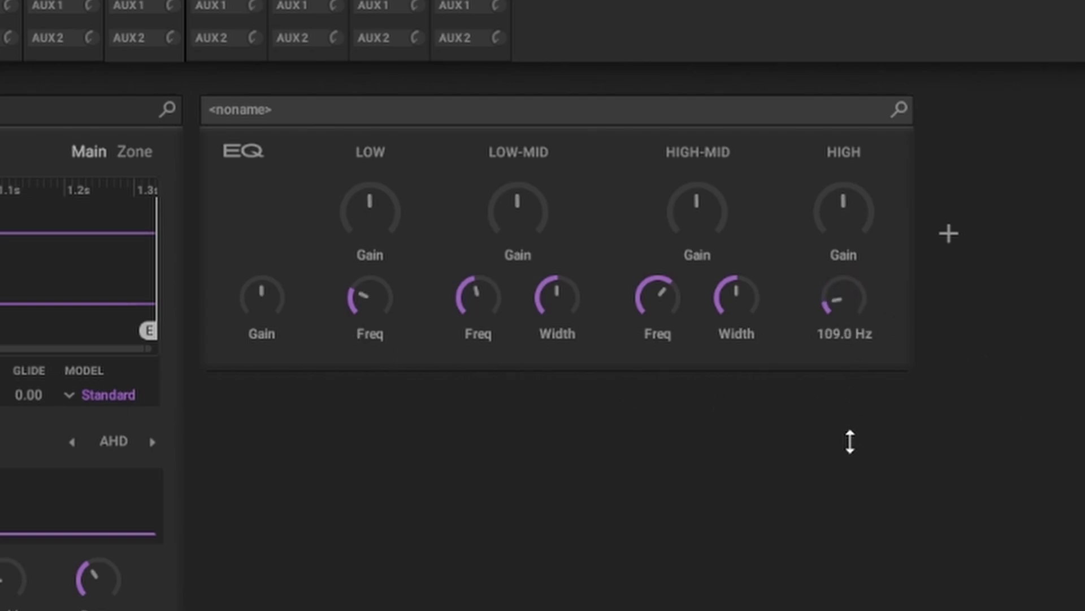
pyautogui.moveTo(846, 317); pyautogui.dragTo(845, 321)
pyautogui.moveTo(845, 233); pyautogui.dragTo(863, 288)
pyautogui.moveTo(376, 213); pyautogui.dragTo(394, 207)
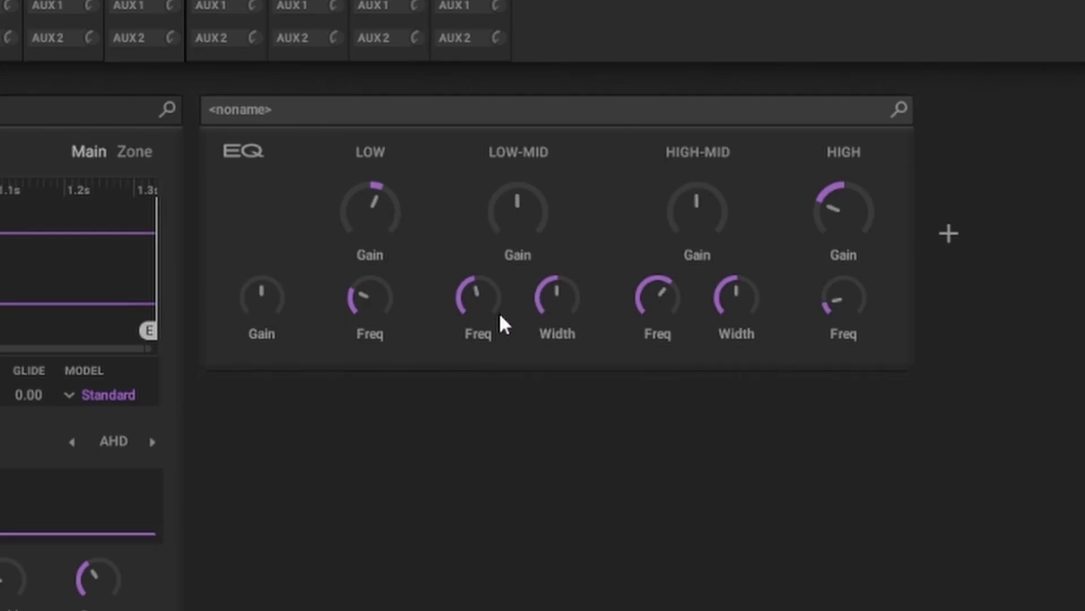
# Step: Adjust the width and gain of the EQ's low-mid and high-mid bands
pyautogui.moveTo(558, 303); pyautogui.dragTo(554, 169)
pyautogui.moveTo(752, 286); pyautogui.dragTo(734, 221)
pyautogui.moveTo(528, 214); pyautogui.dragTo(523, 203)
pyautogui.moveTo(697, 204); pyautogui.dragTo(697, 203)
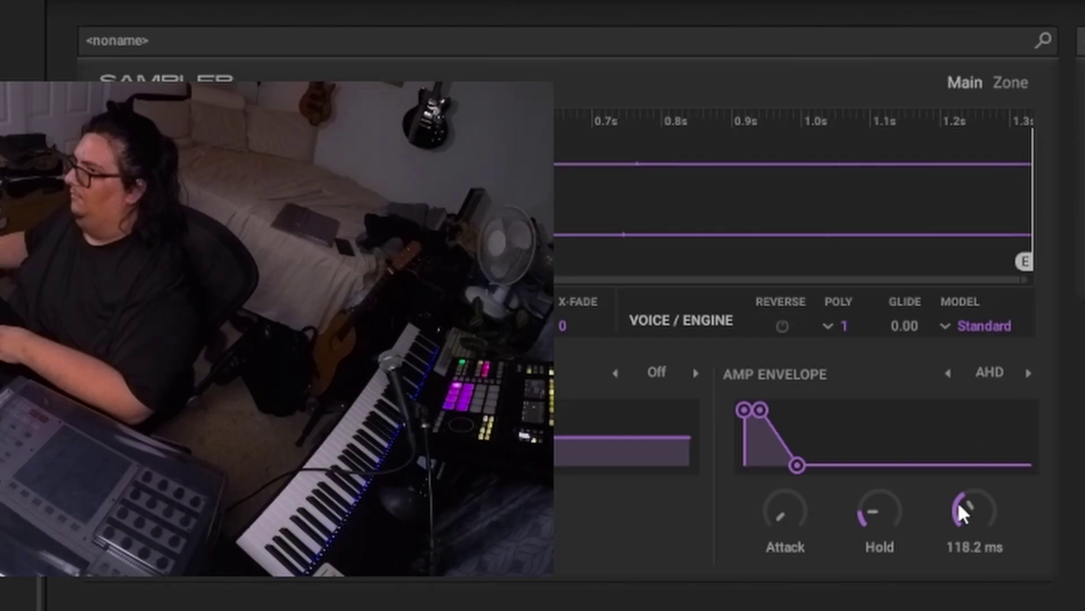
# Step: Shorten the sampler's amp envelope hold to about 42.4 ms and adjust its decay
pyautogui.moveTo(878, 513); pyautogui.dragTo(879, 518)
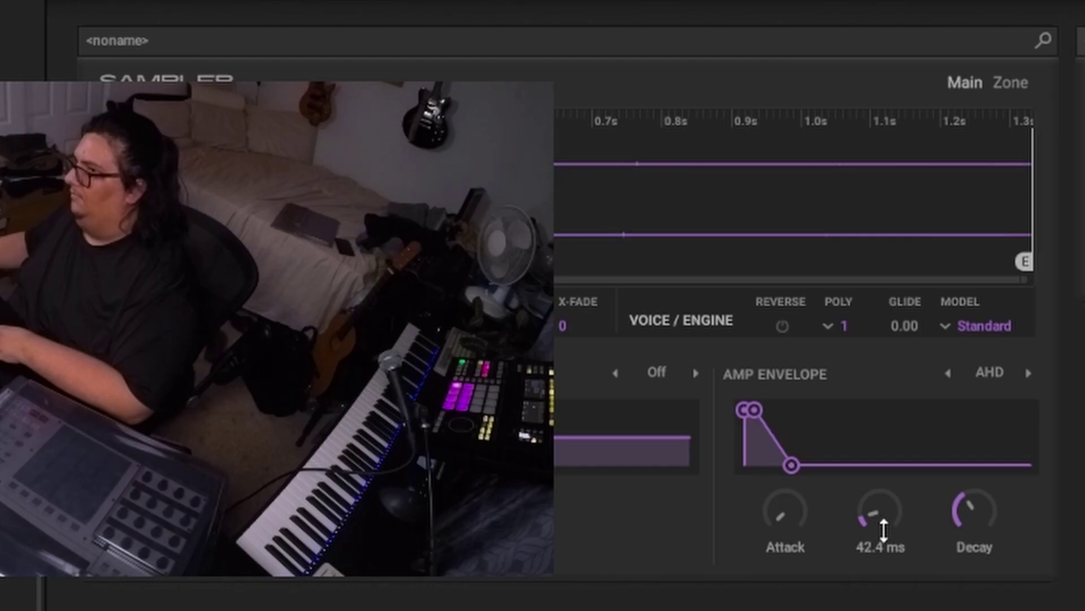
pyautogui.moveTo(965, 522); pyautogui.dragTo(983, 509)
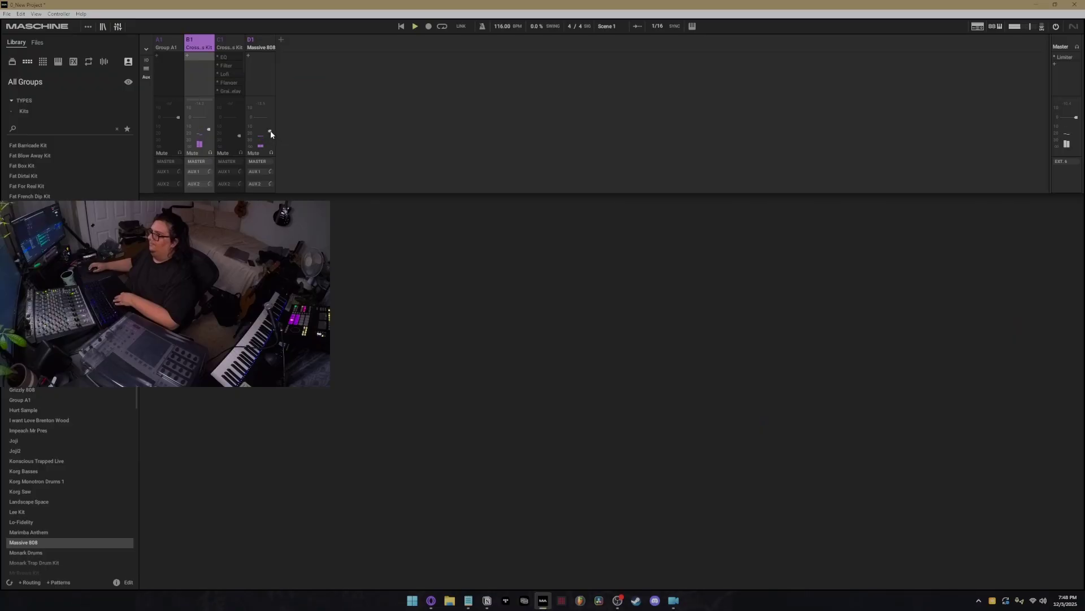
# Step: Add the Supercharger GT compressor at group level to the Massive 808 group in the pattern view
pyautogui.click(269, 48)
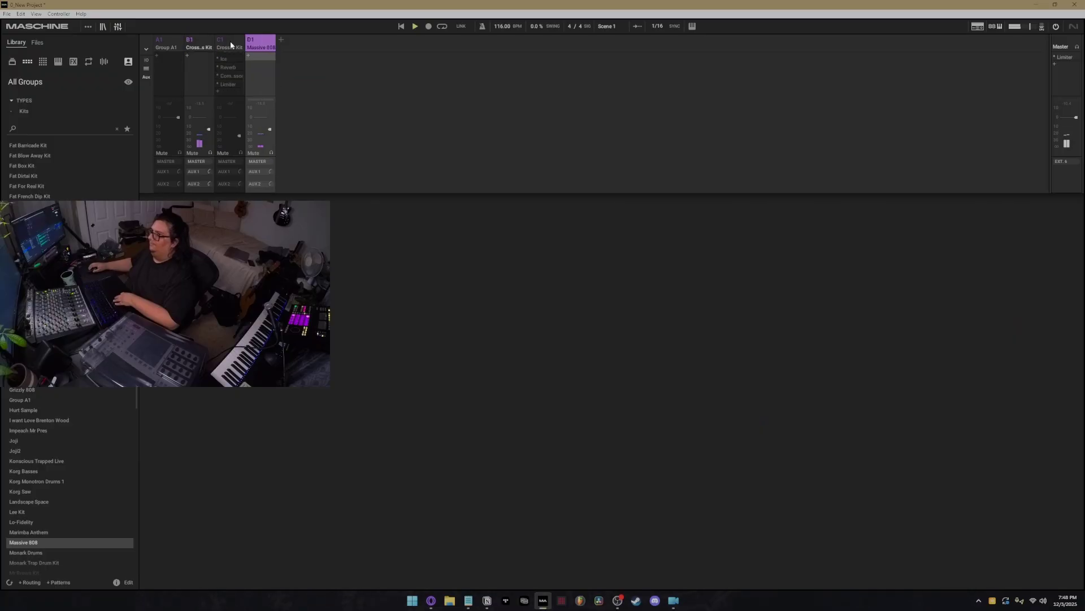
pyautogui.click(118, 27)
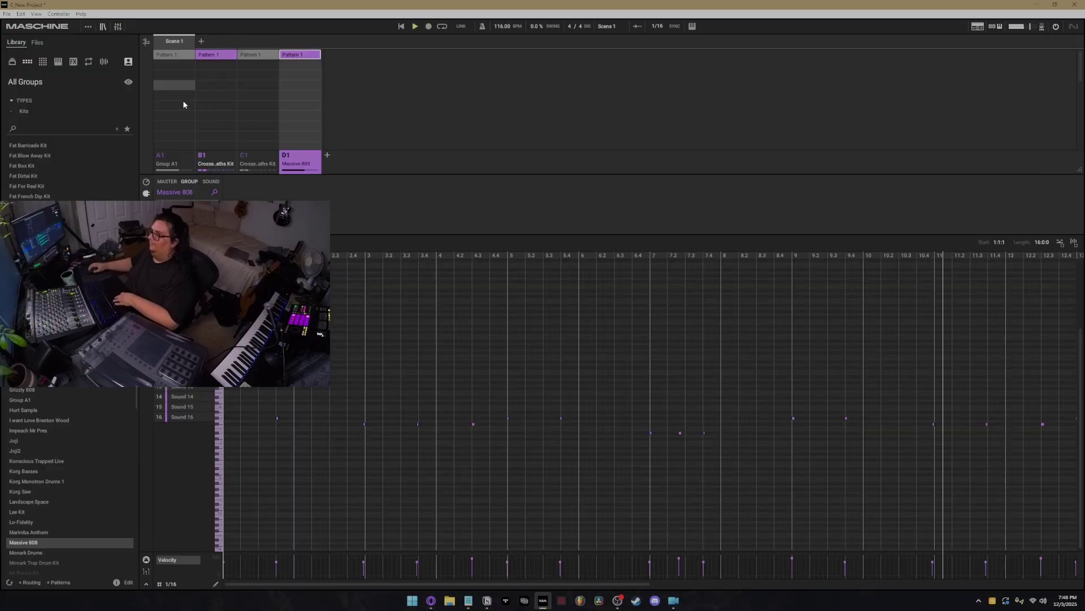
pyautogui.click(189, 181)
pyautogui.click(169, 206)
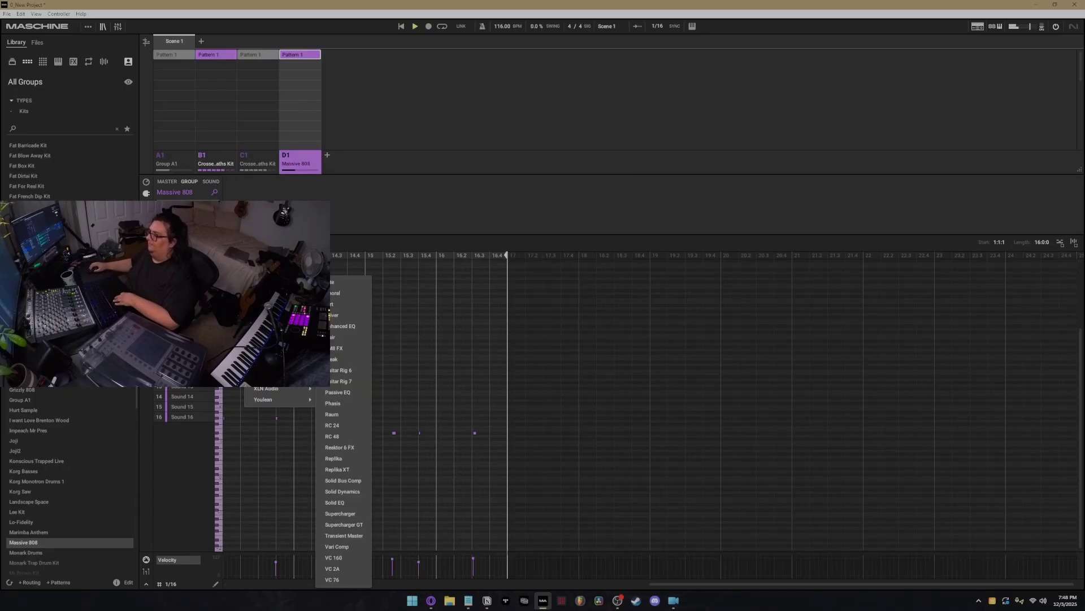
pyautogui.click(343, 524)
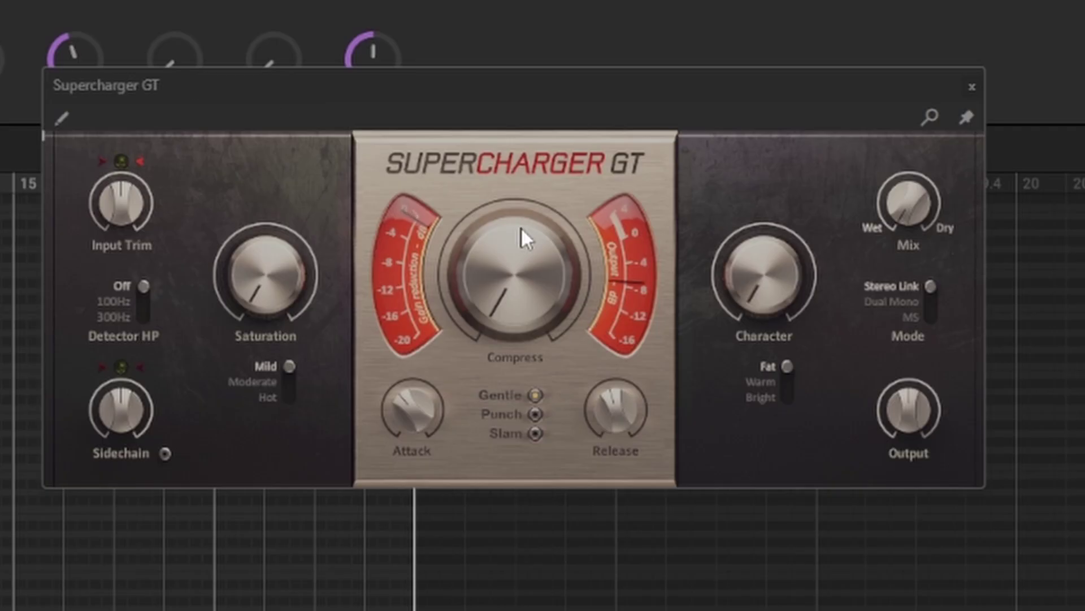
# Step: Set Supercharger GT's input trim to about 4.6 dB and saturation to 4.55, raise Character, and lower the output to about -1.2 dB
pyautogui.moveTo(405, 265); pyautogui.dragTo(405, 252)
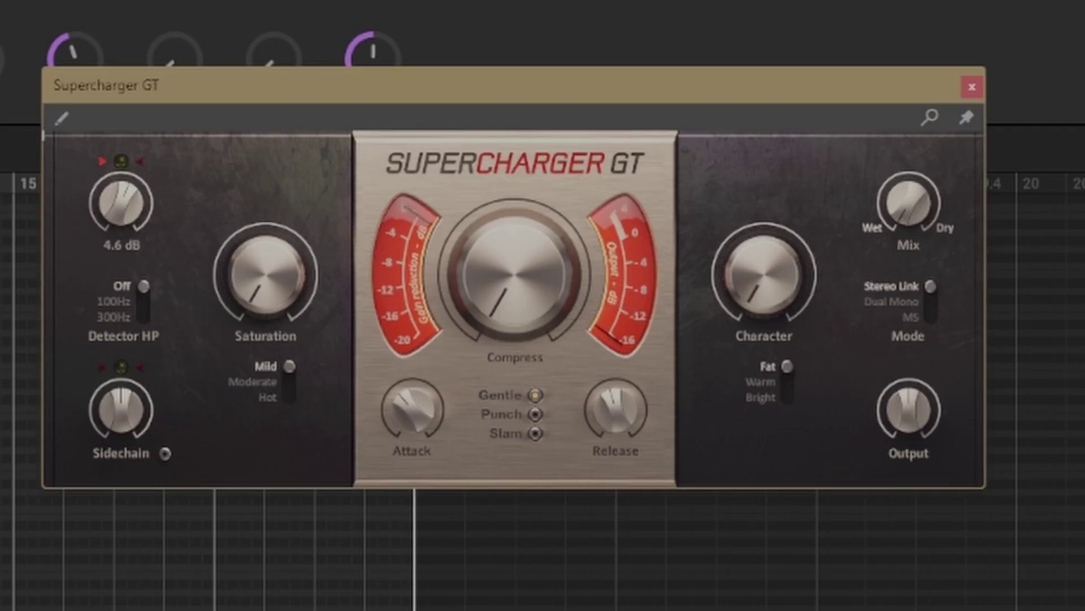
pyautogui.moveTo(121, 202); pyautogui.dragTo(121, 211)
pyautogui.moveTo(266, 275)
pyautogui.mouseDown()
pyautogui.moveTo(266, 251)
pyautogui.moveTo(264, 266)
pyautogui.mouseUp()
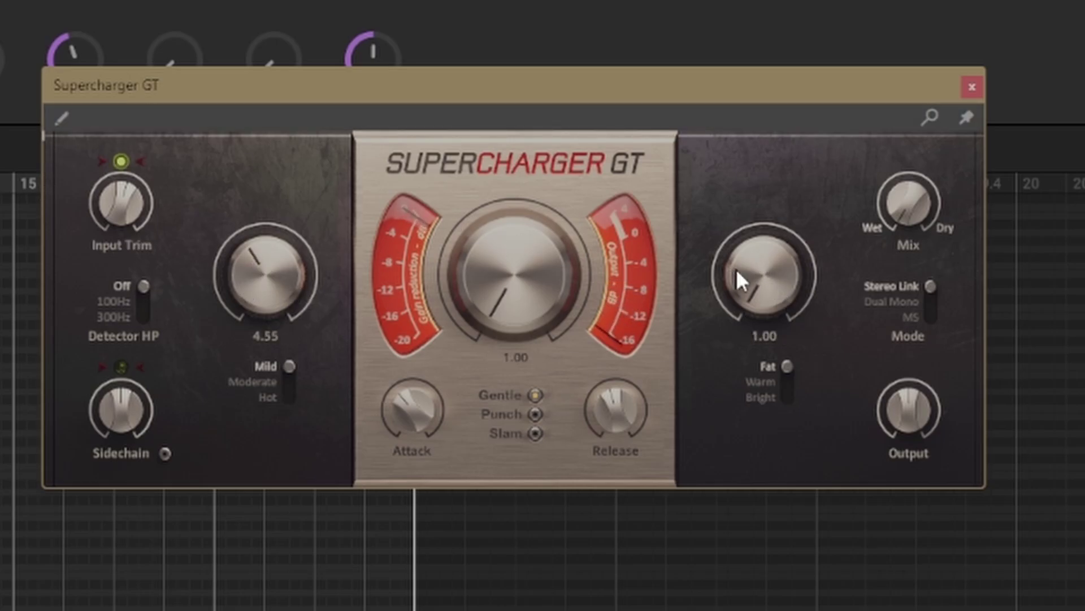
pyautogui.moveTo(737, 272); pyautogui.dragTo(737, 242)
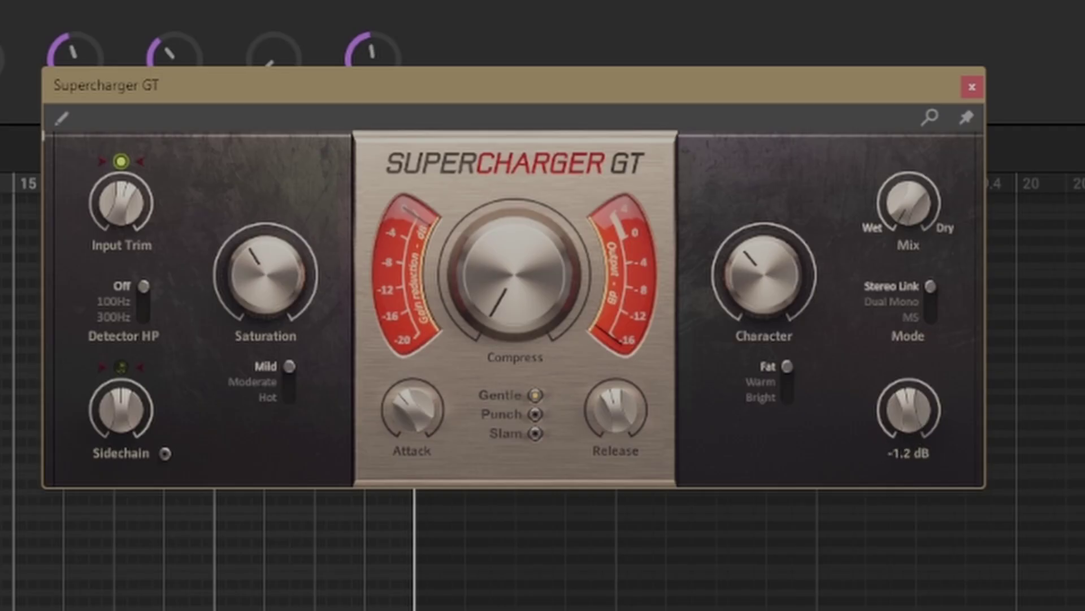
pyautogui.moveTo(907, 412); pyautogui.dragTo(908, 419)
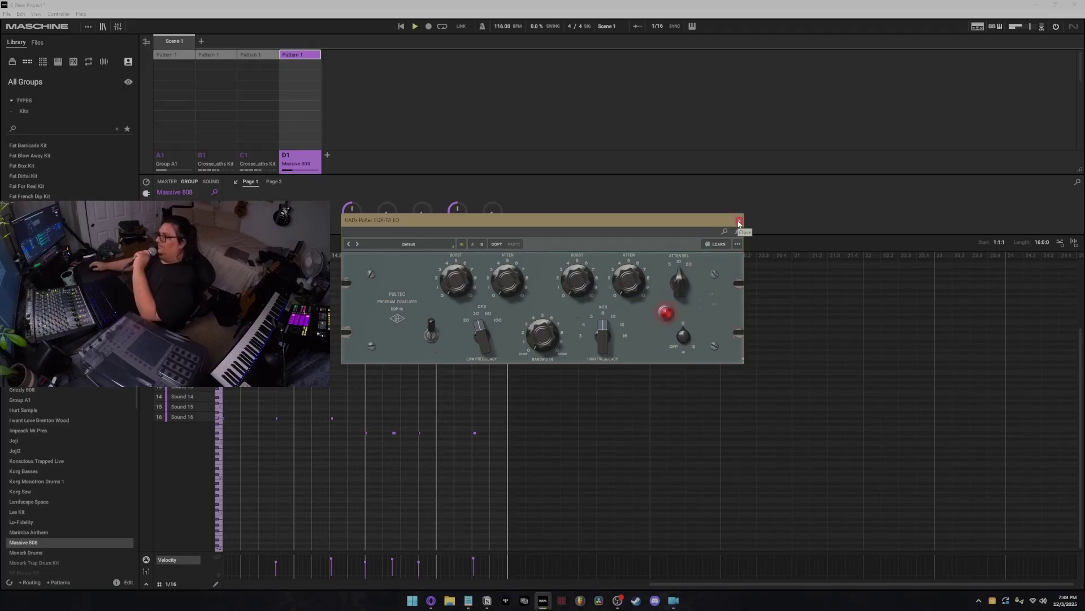
# Step: Bring Crossed Paths Kit group B1 back into playback with the Massive 808, check the Pultec EQP-1A EQ and close its window
pyautogui.click(205, 161)
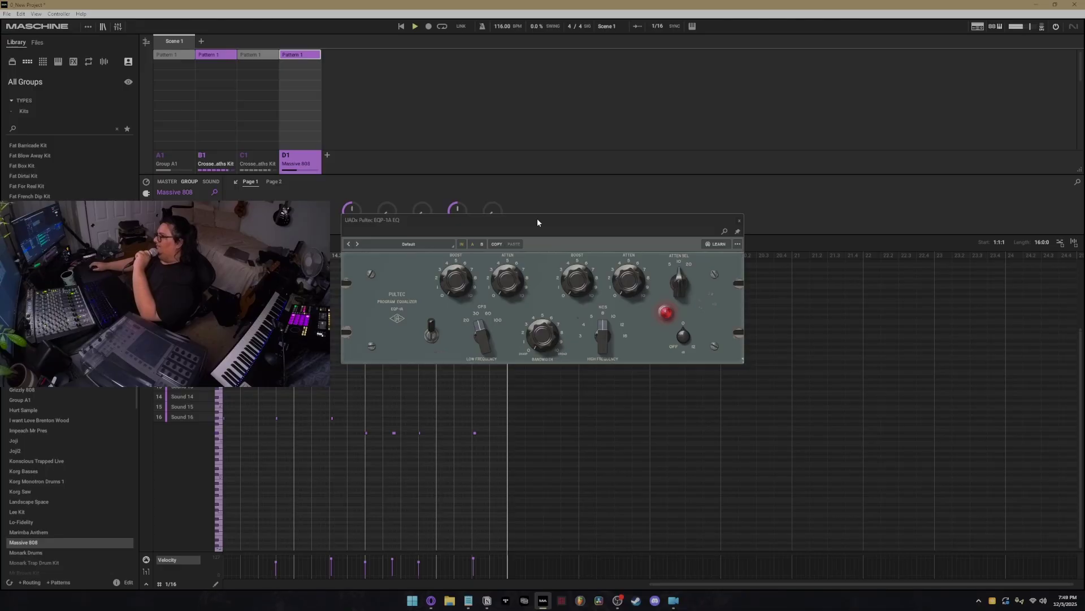
pyautogui.click(451, 284)
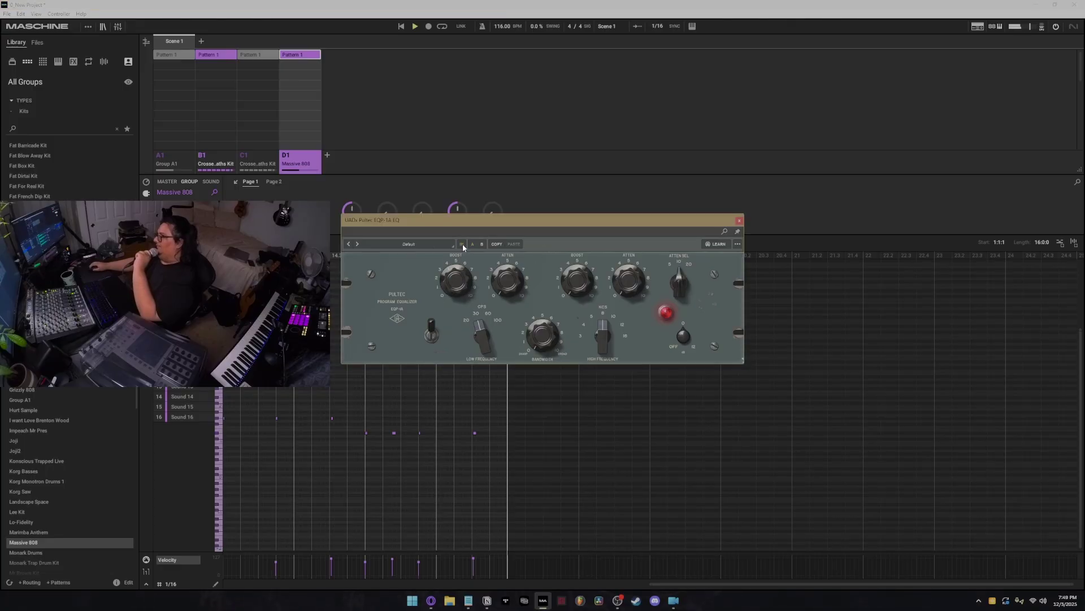
pyautogui.click(738, 222)
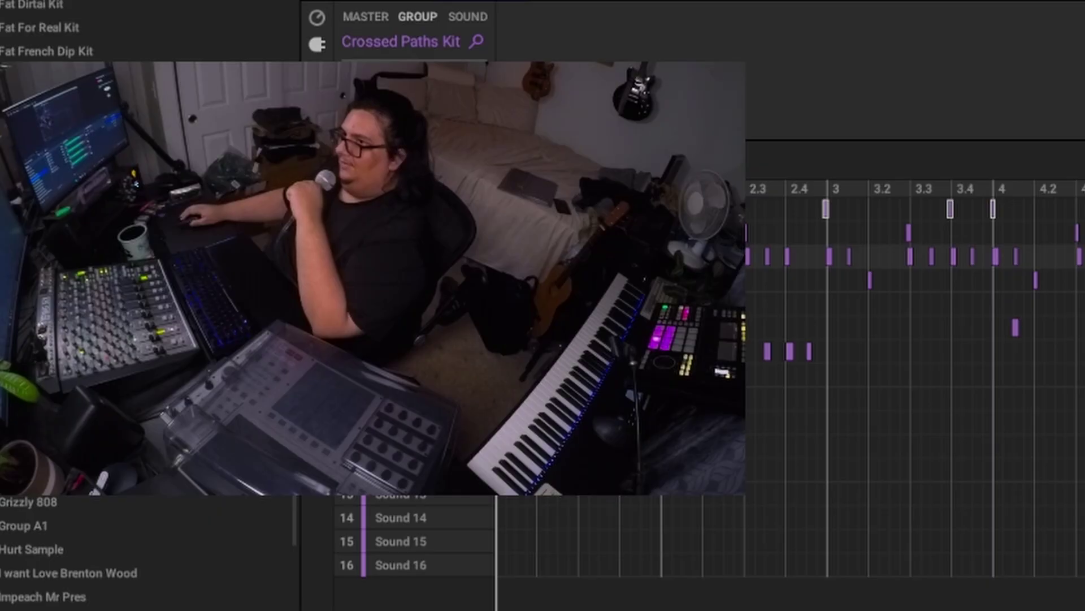
# Step: Turn off Solo on the drum group's Room A reverb, adjust its dry/wet mix and close the reverb's control panel
pyautogui.click(415, 74)
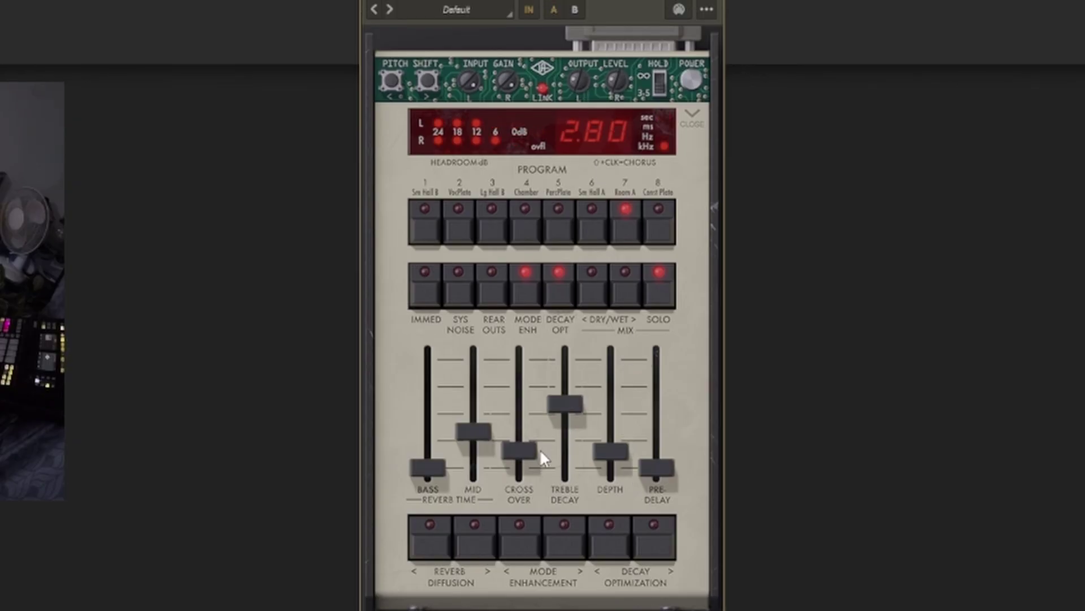
pyautogui.moveTo(539, 448); pyautogui.dragTo(537, 447)
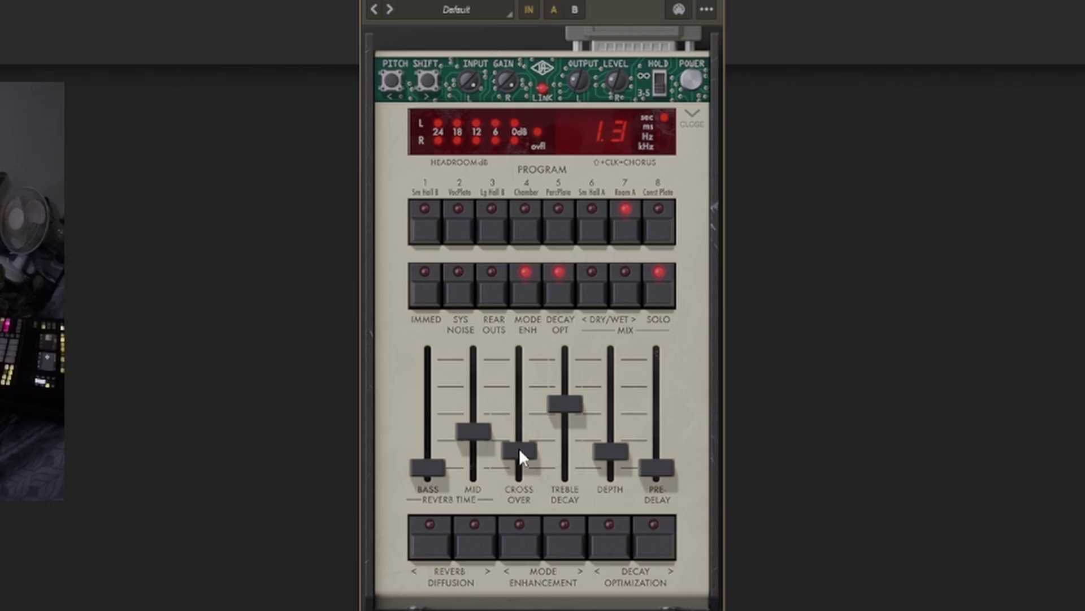
pyautogui.click(659, 295)
pyautogui.moveTo(588, 288); pyautogui.dragTo(589, 288)
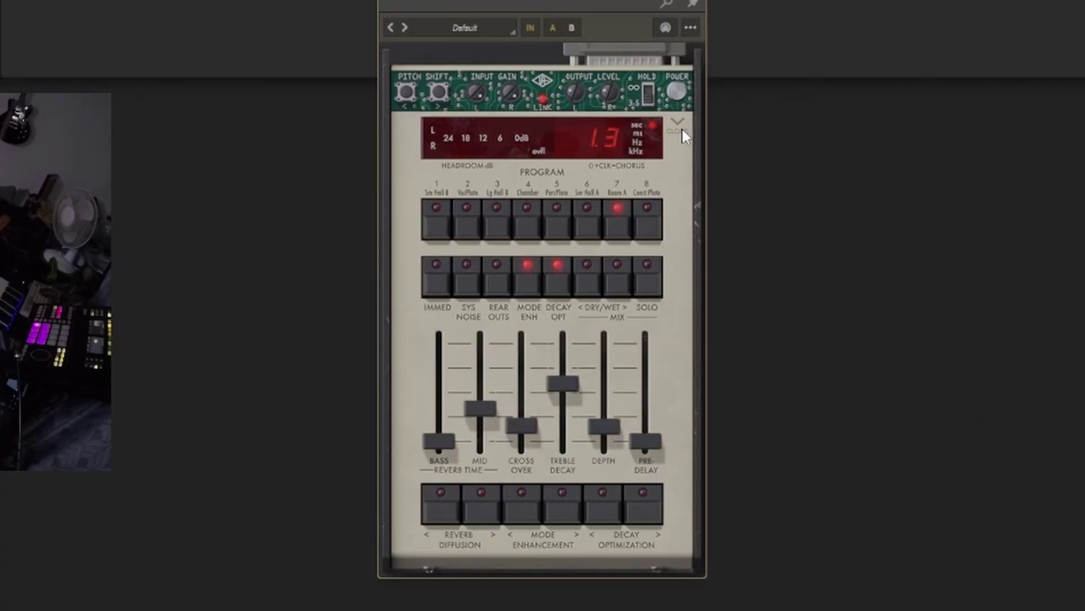
pyautogui.click(679, 129)
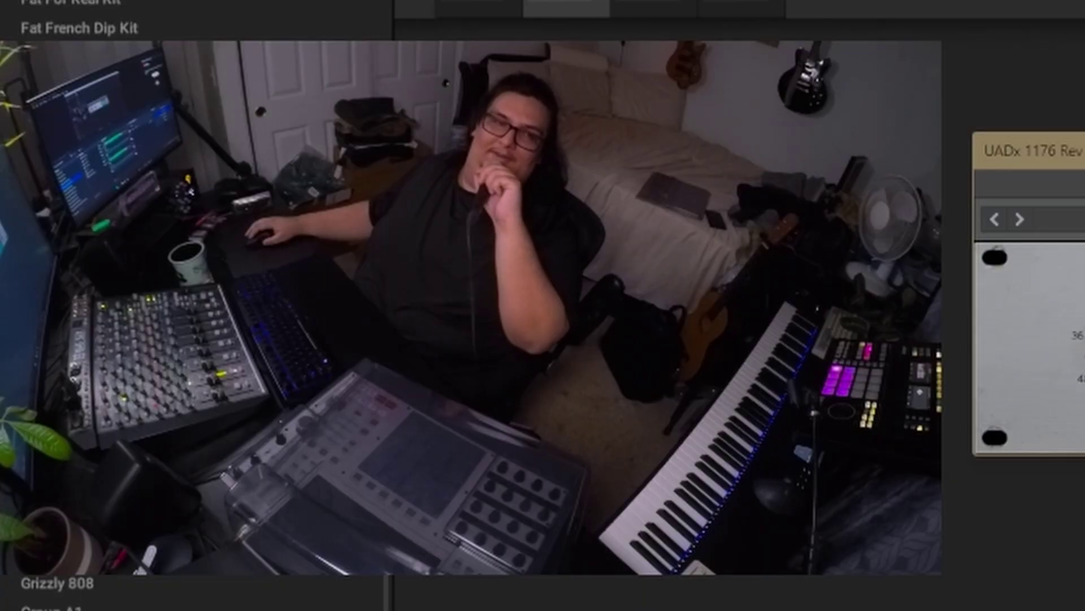
# Step: Lower the UADx 1176 Rev A Compressor's input to about 44, raise its output to about 13 and fine-tune both
pyautogui.scroll(2, 373, 311)
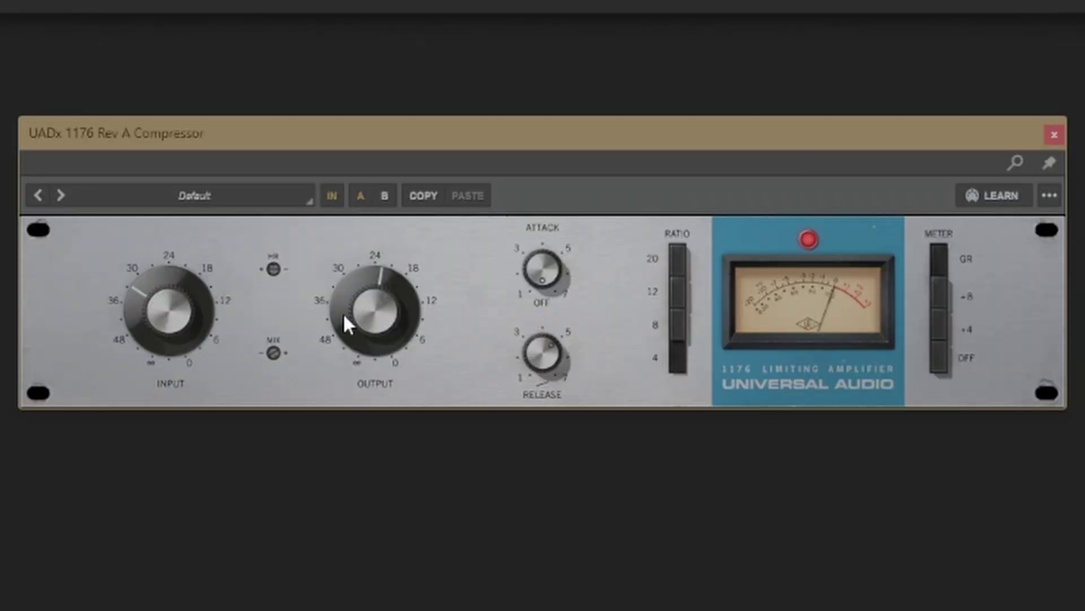
pyautogui.moveTo(343, 312); pyautogui.dragTo(344, 311)
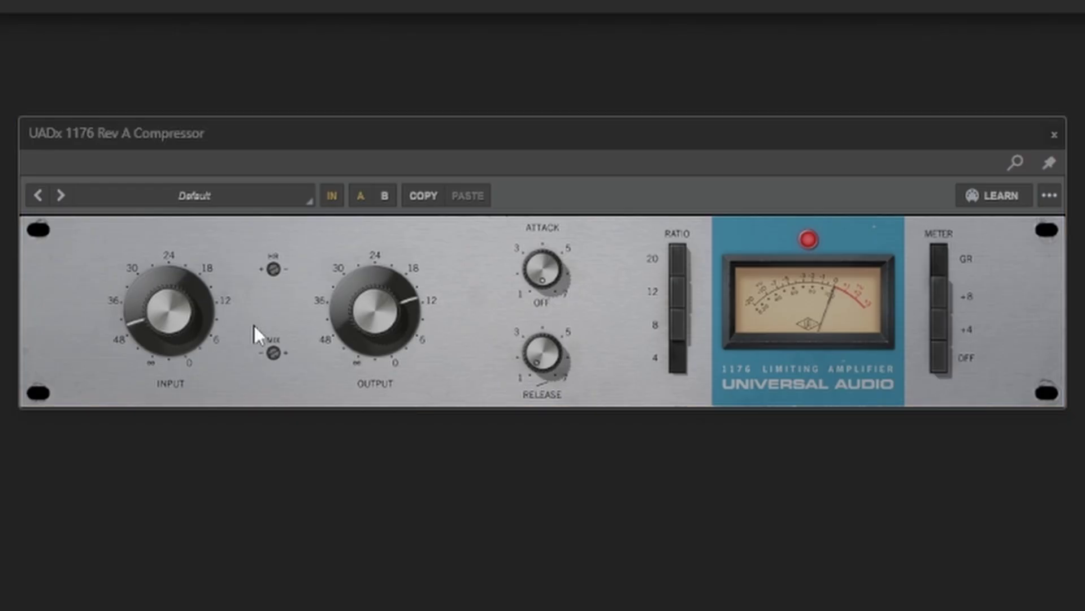
pyautogui.moveTo(186, 314); pyautogui.dragTo(174, 312)
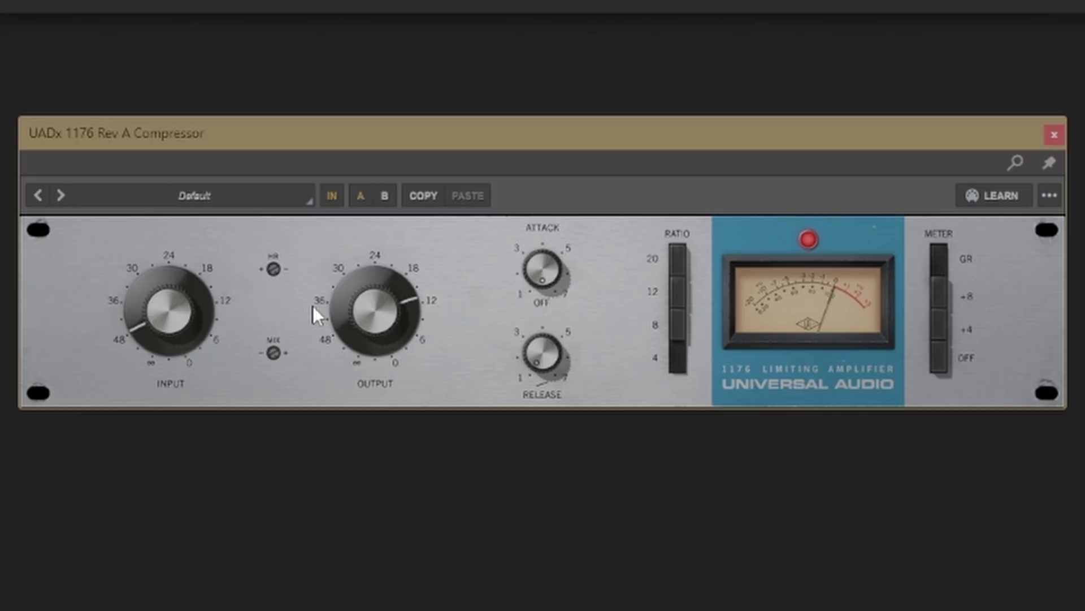
pyautogui.moveTo(184, 309); pyautogui.dragTo(187, 306)
pyautogui.moveTo(346, 314); pyautogui.dragTo(333, 316)
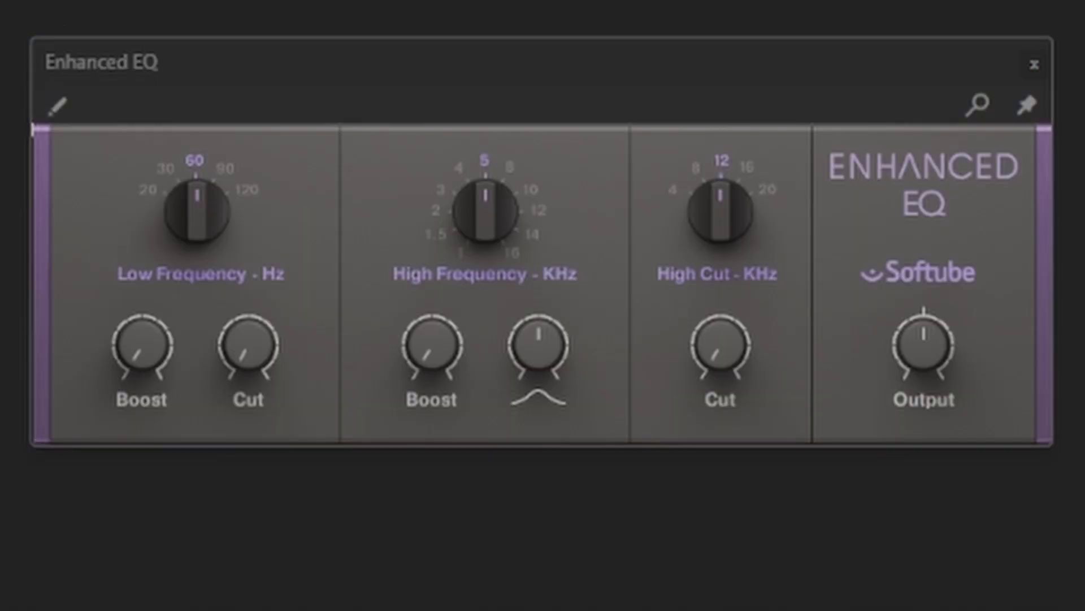
# Step: Set Enhanced EQ's low band to 30 Hz with a boost of 5.70 and a cut of 3.20
pyautogui.moveTo(209, 205); pyautogui.dragTo(170, 312)
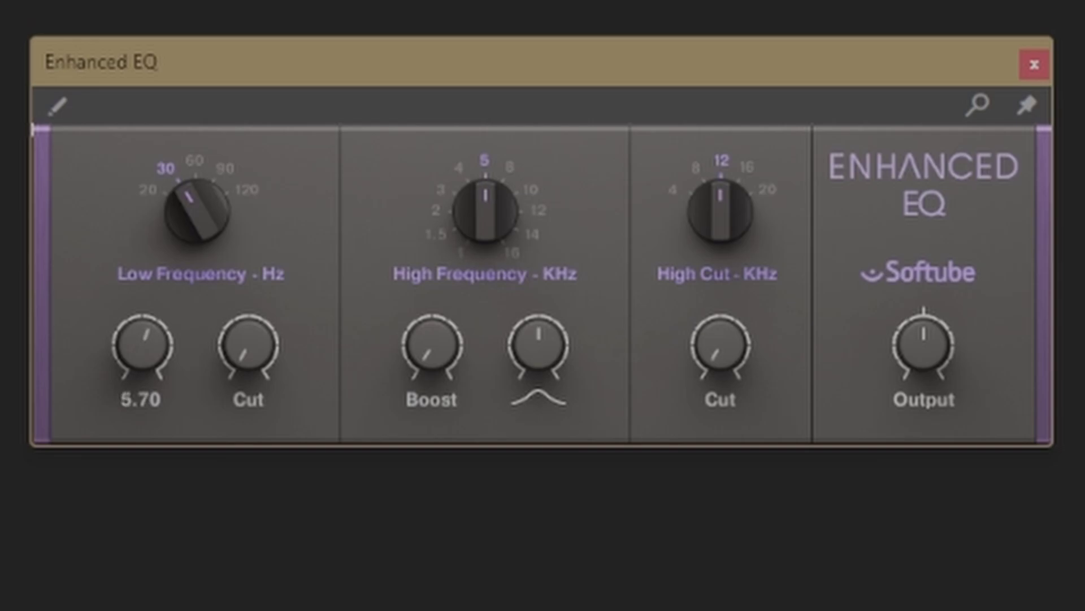
pyautogui.moveTo(260, 339); pyautogui.dragTo(260, 308)
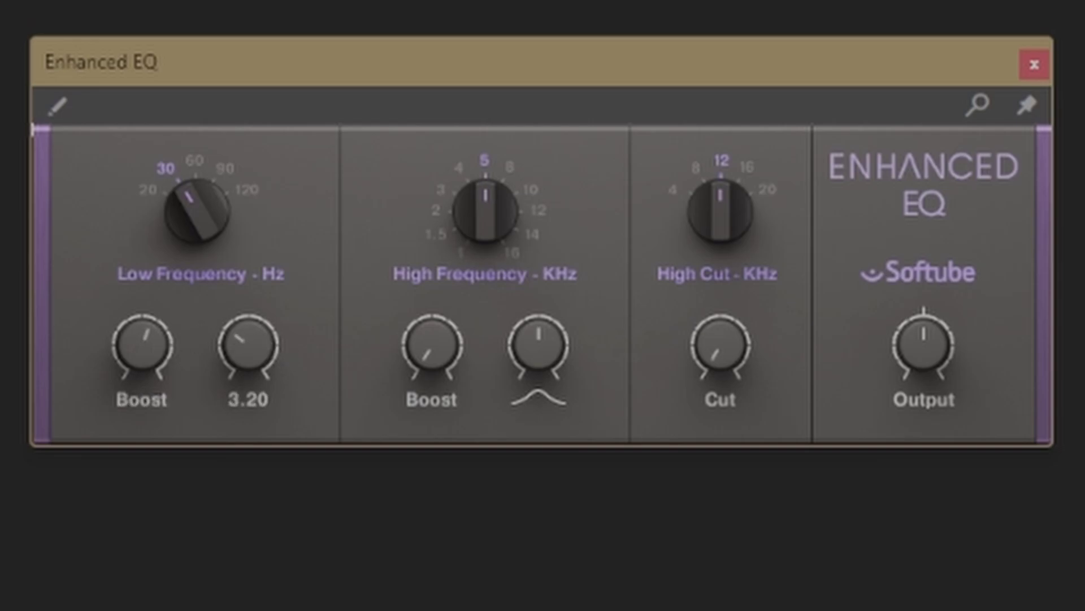
# Step: Set Enhanced EQ's high band to 16 kHz at the widest bandwidth with boost about 4, and its high cut to 20 kHz at 2.00
pyautogui.moveTo(485, 210); pyautogui.dragTo(485, 164)
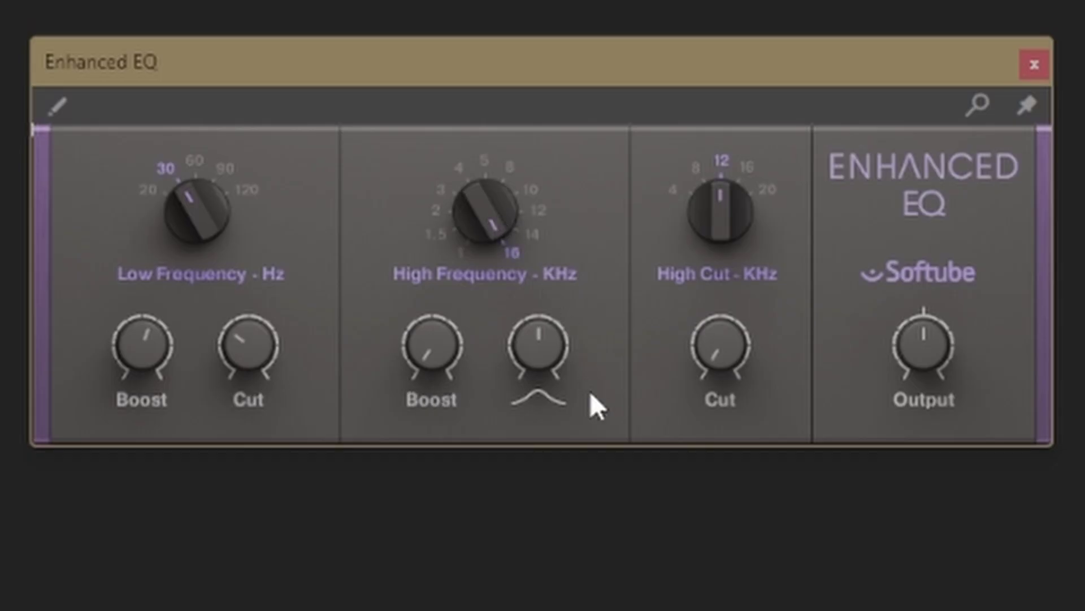
pyautogui.moveTo(539, 345); pyautogui.dragTo(539, 322)
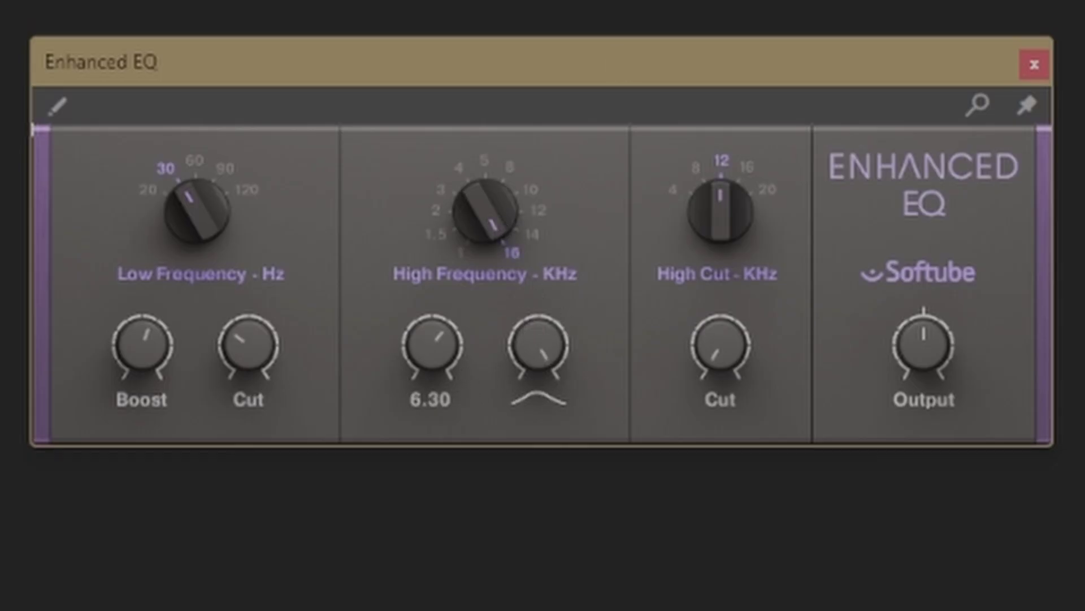
pyautogui.moveTo(432, 328); pyautogui.dragTo(433, 347)
pyautogui.moveTo(696, 219); pyautogui.dragTo(697, 186)
pyautogui.moveTo(720, 345); pyautogui.dragTo(721, 337)
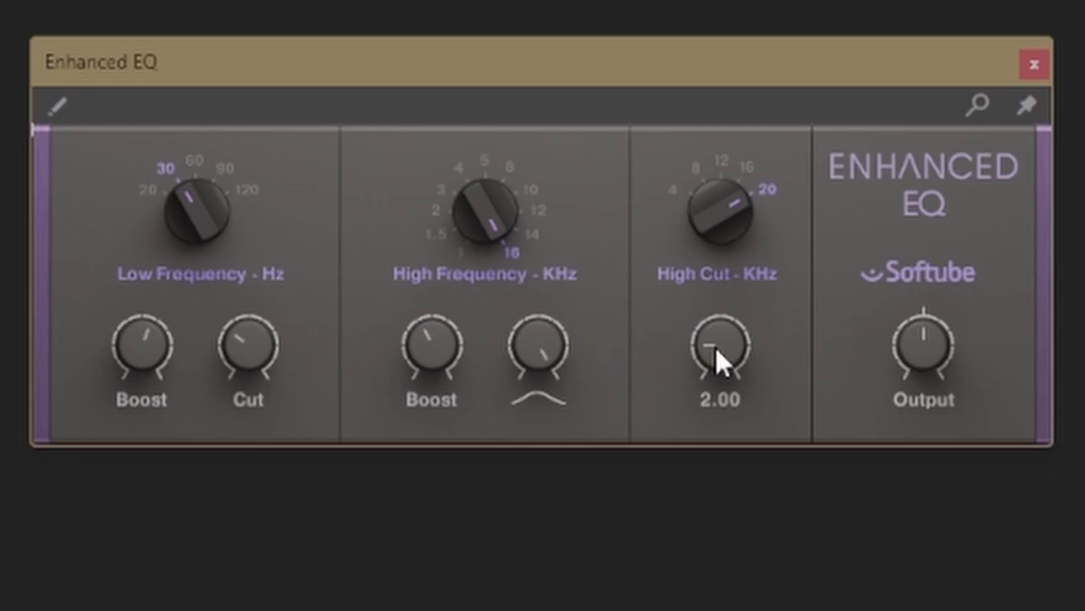